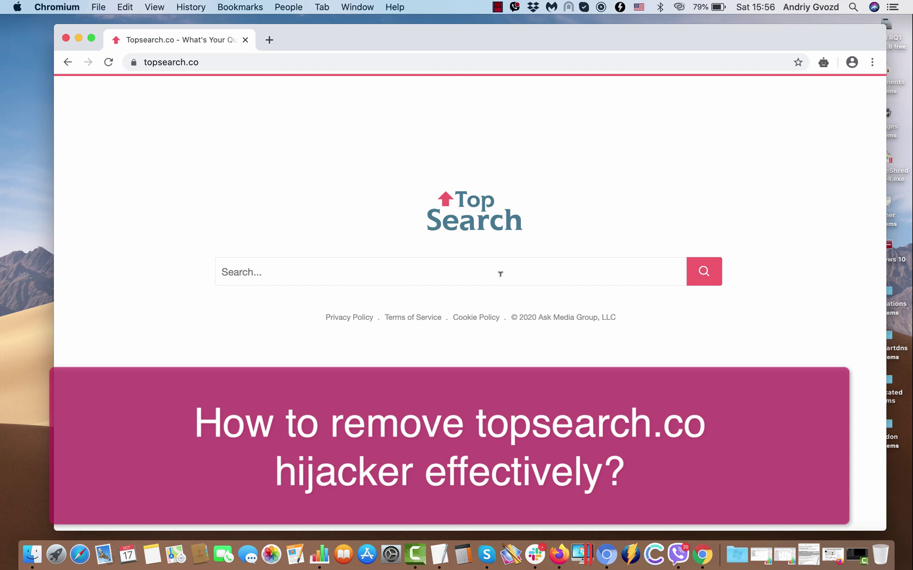
Search Topsearch.co for 'car' and scroll through the ad-heavy results.
click(500, 273)
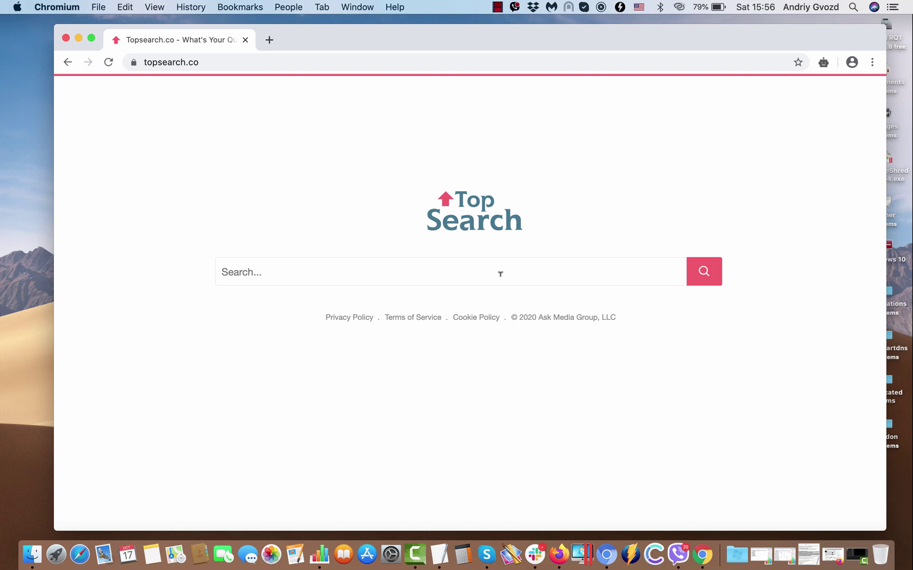
text(c)
text(ar)
key(Return)
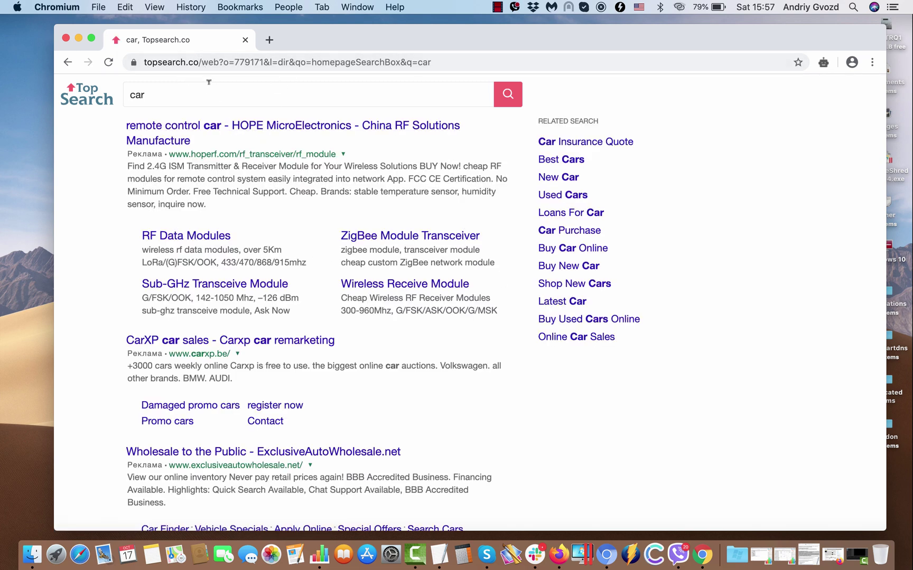
scroll(215, 88, down, 1)
scroll(215, 88, up, 1)
scroll(215, 89, down, 1)
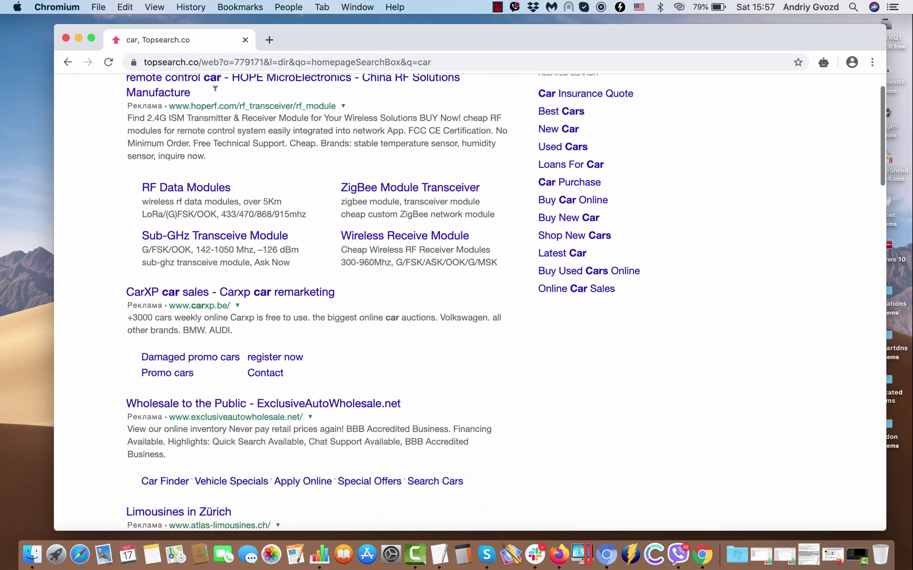
scroll(215, 88, down, 3)
scroll(215, 88, up, 5)
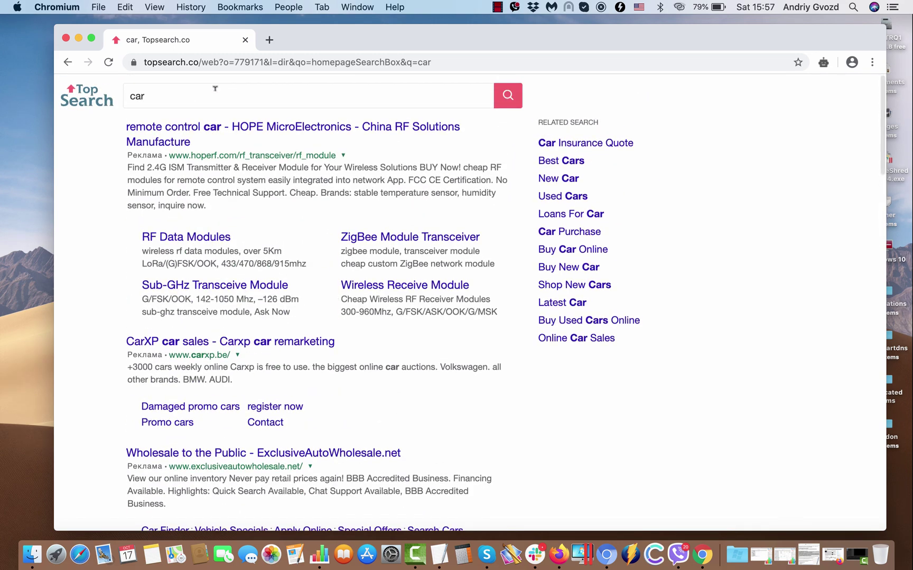
Follow a sponsored car result and scroll through the page it opens.
click(412, 236)
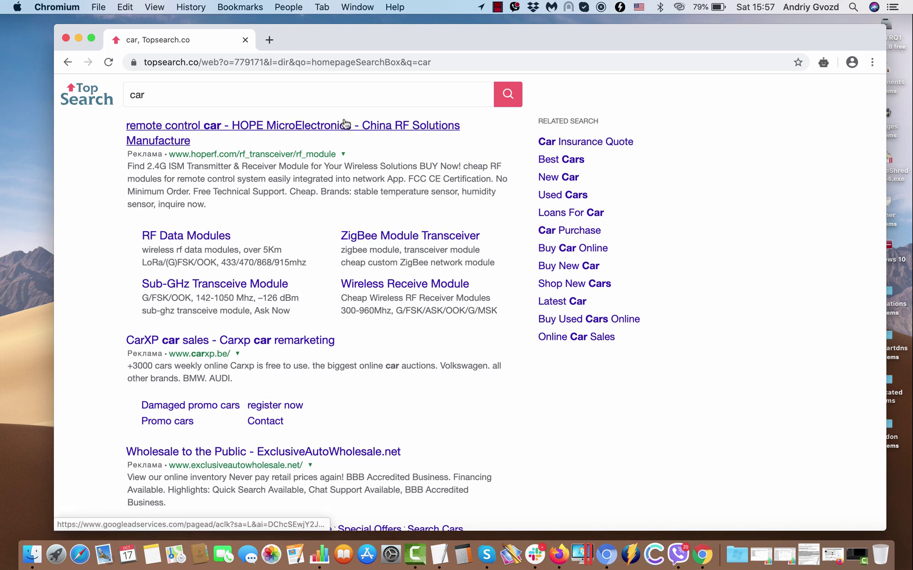
scroll(317, 346, down, 3)
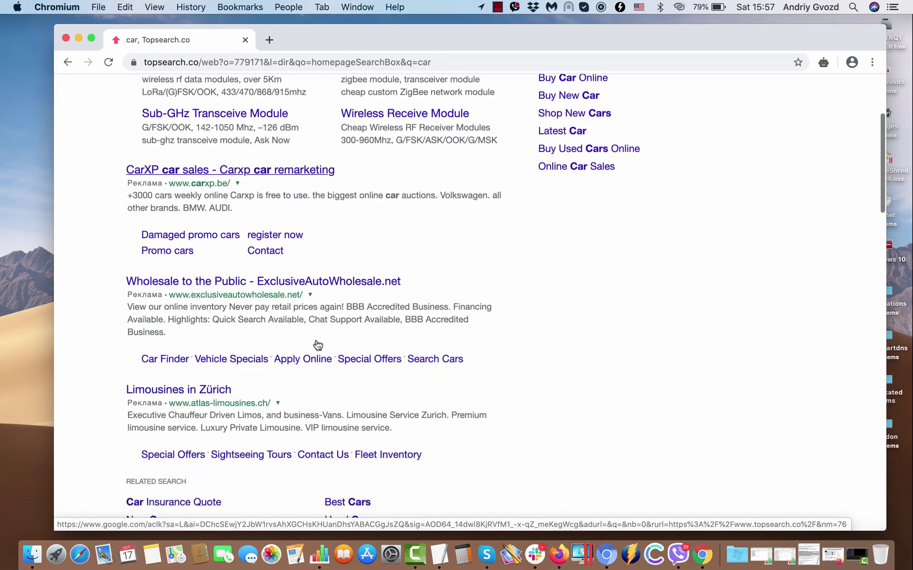
scroll(317, 346, down, 4)
scroll(317, 346, down, 2)
scroll(317, 346, up, 4)
scroll(317, 346, up, 5)
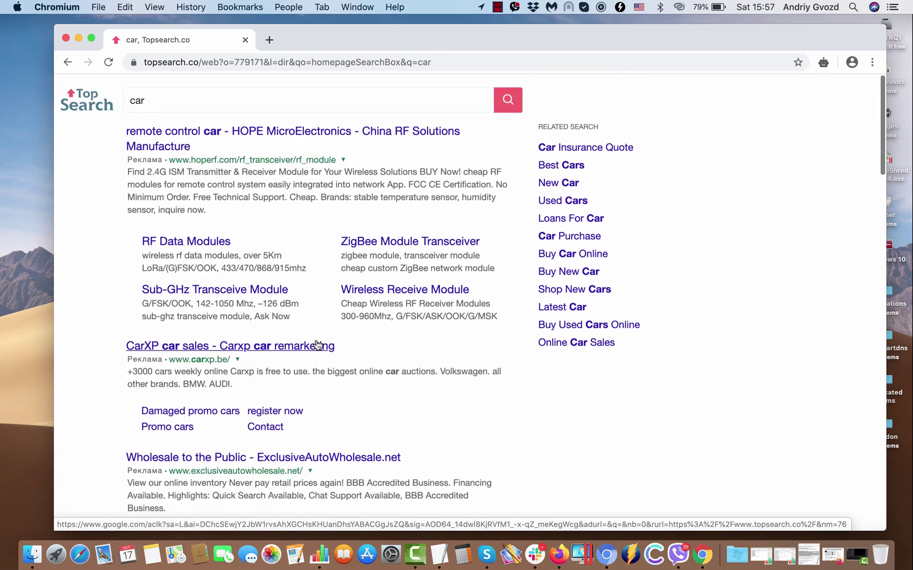
scroll(317, 346, down, 3)
scroll(316, 346, up, 3)
scroll(317, 343, down, 1)
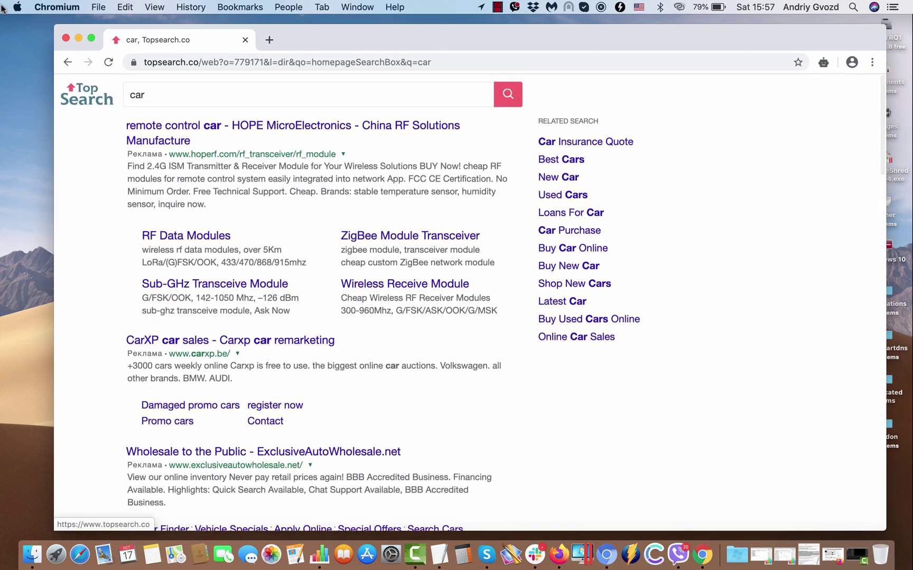
Go back from the car results to the empty Topsearch.co home page.
click(66, 62)
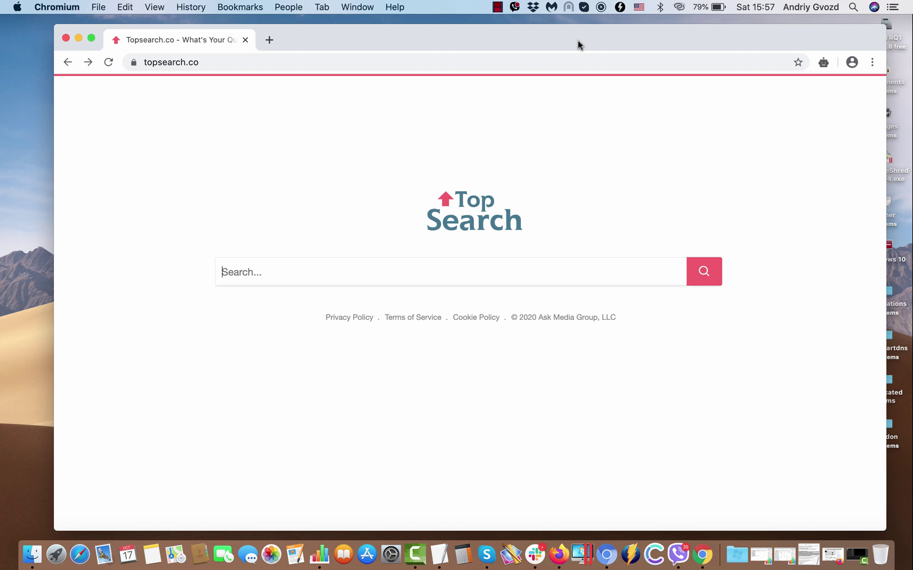
On the Extensions page, toggle Urban Free VPN off and back on, leaving it enabled.
click(873, 63)
mouse_move(703, 273)
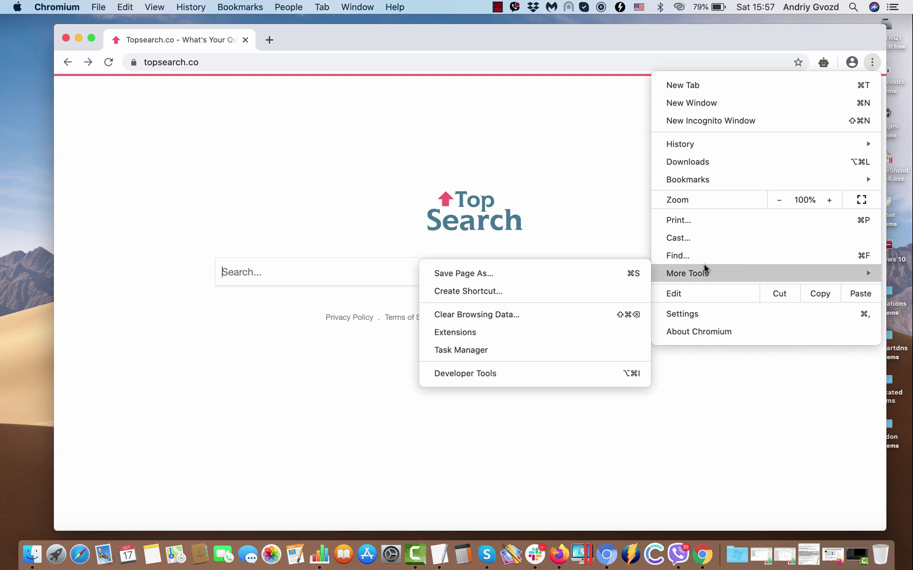
click(507, 331)
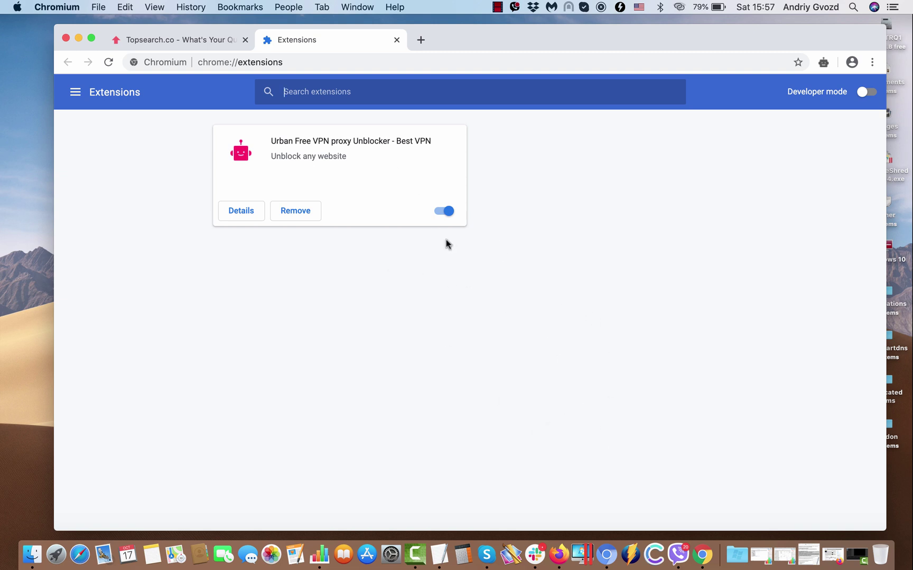
click(438, 214)
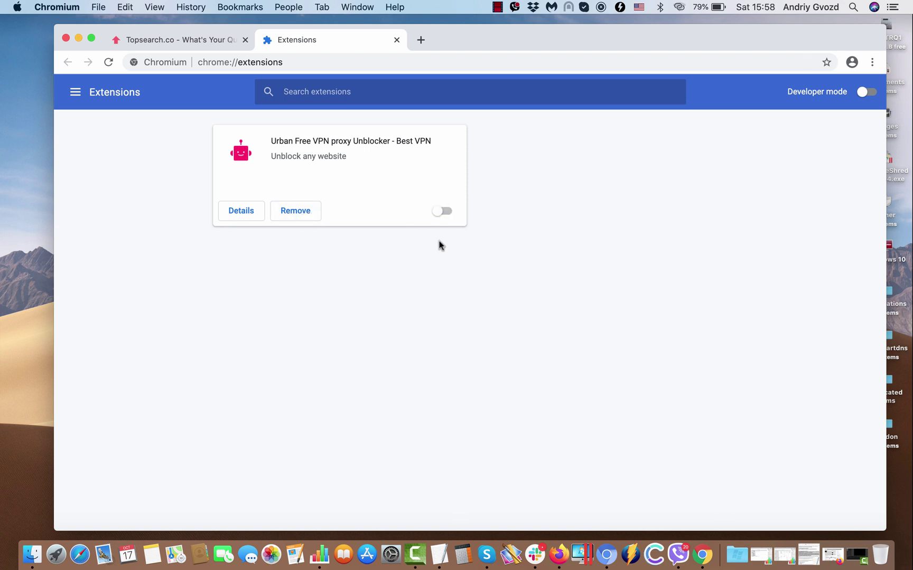
click(445, 212)
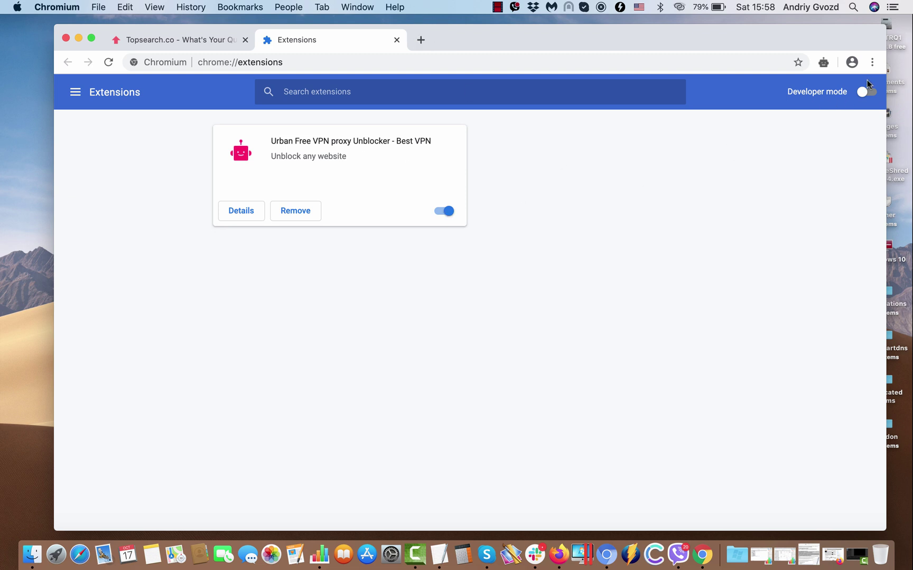
click(872, 63)
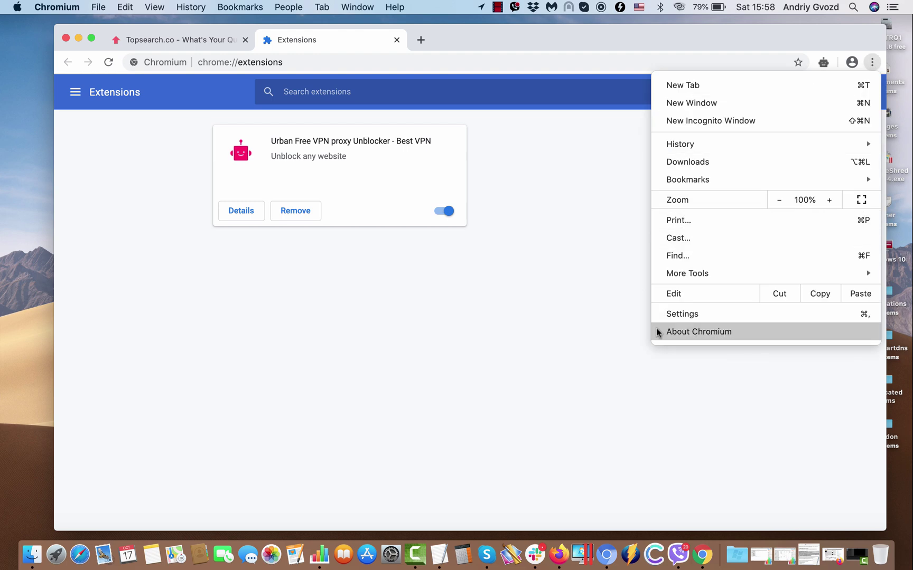
Review Settings: Google as search engine, New Tab page on startup.
click(681, 313)
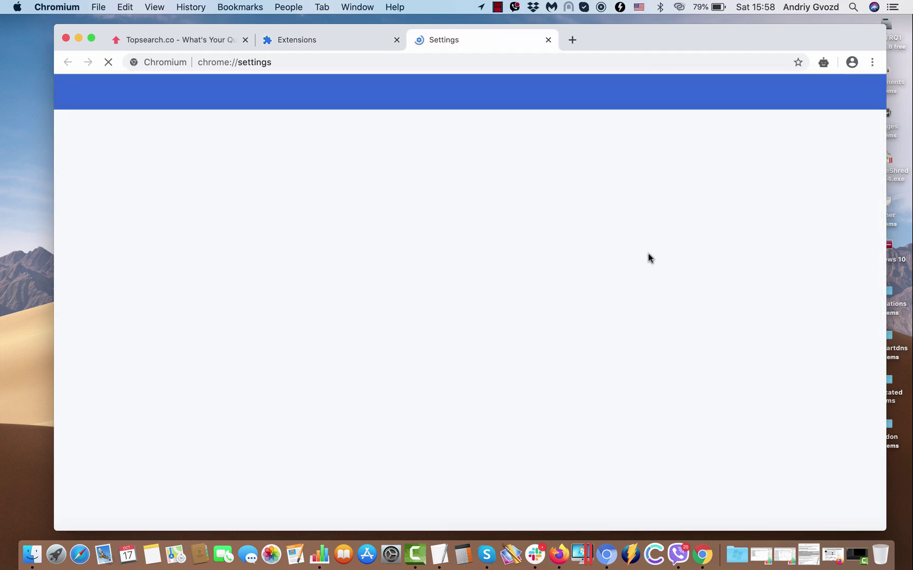
scroll(568, 204, down, 5)
scroll(568, 204, down, 5)
scroll(568, 205, down, 5)
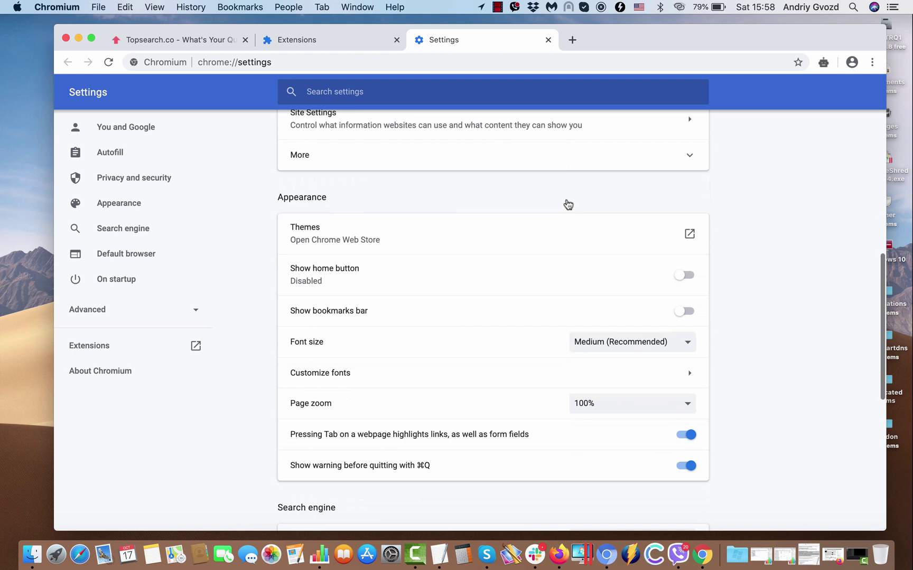
scroll(566, 202, down, 5)
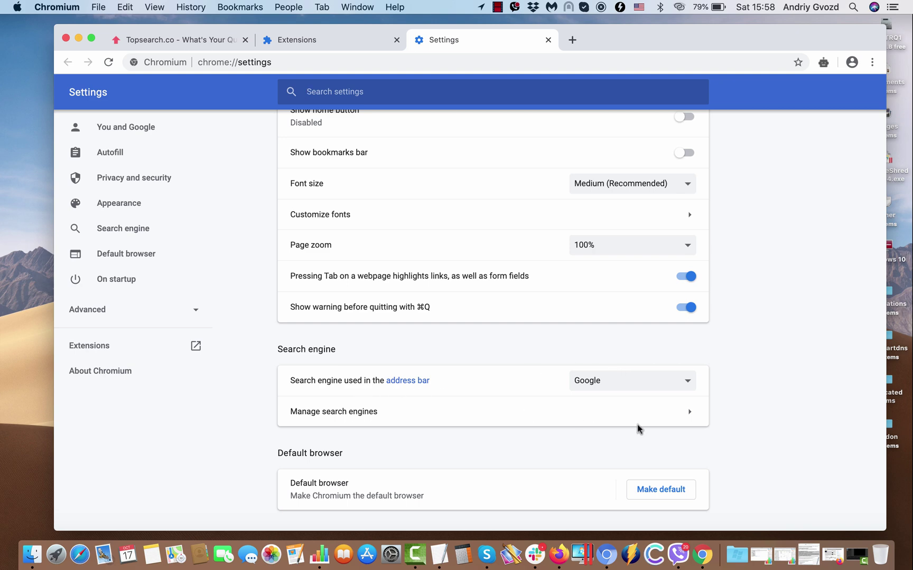
scroll(651, 383, down, 3)
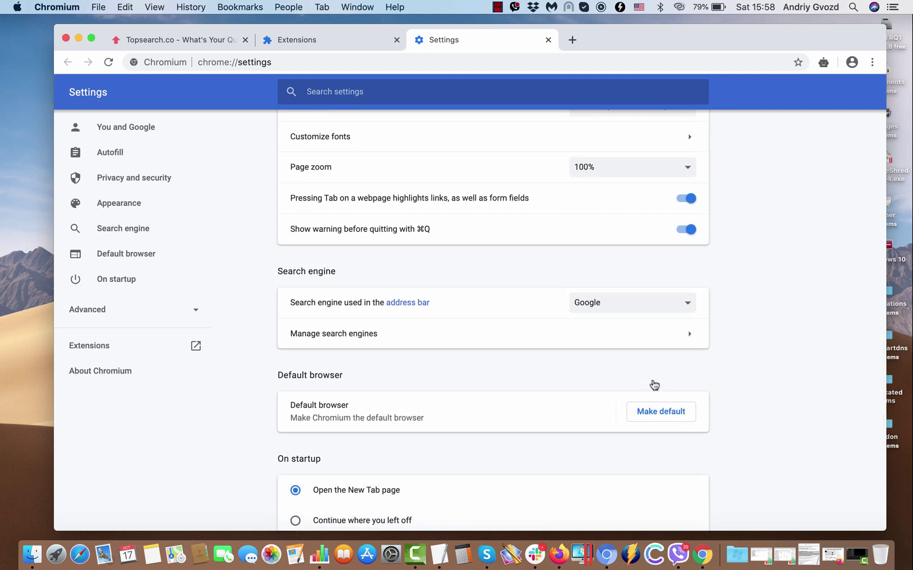
scroll(654, 385, up, 10)
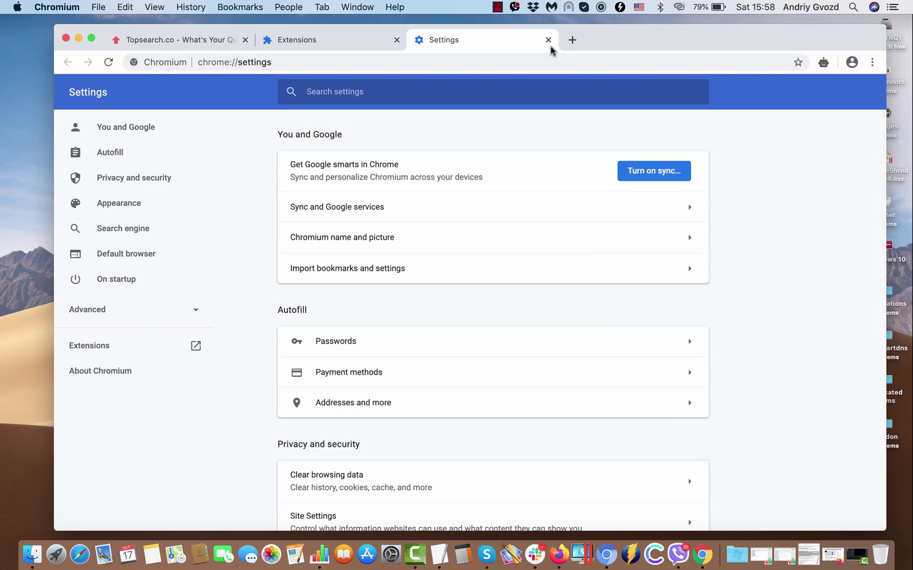
Go to combocleaner.com in the address bar and close the Extensions tab.
click(536, 54)
text(c)
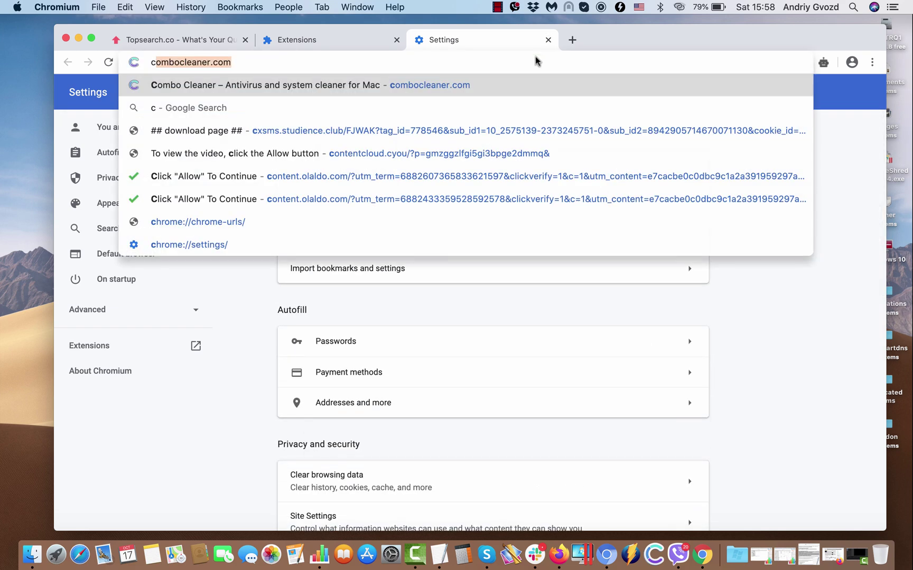
key(Return)
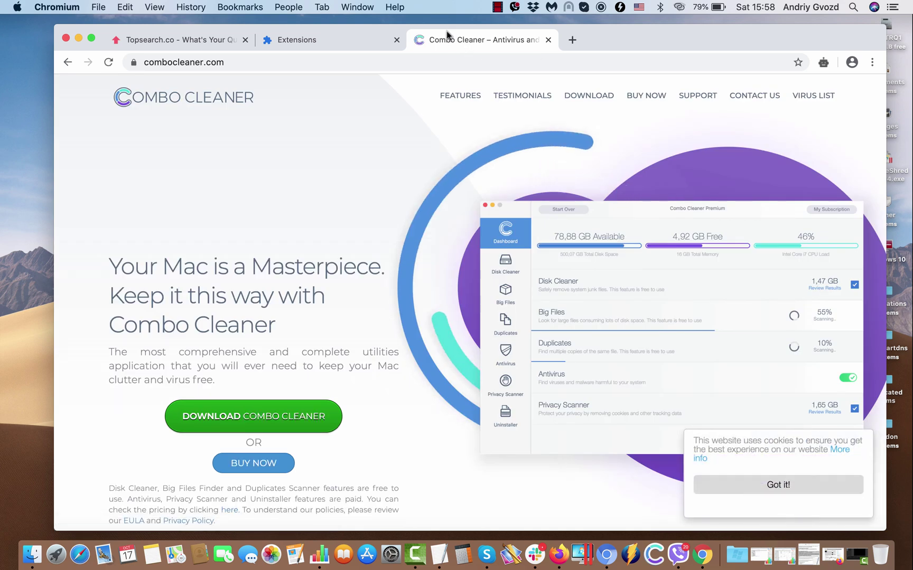
click(395, 40)
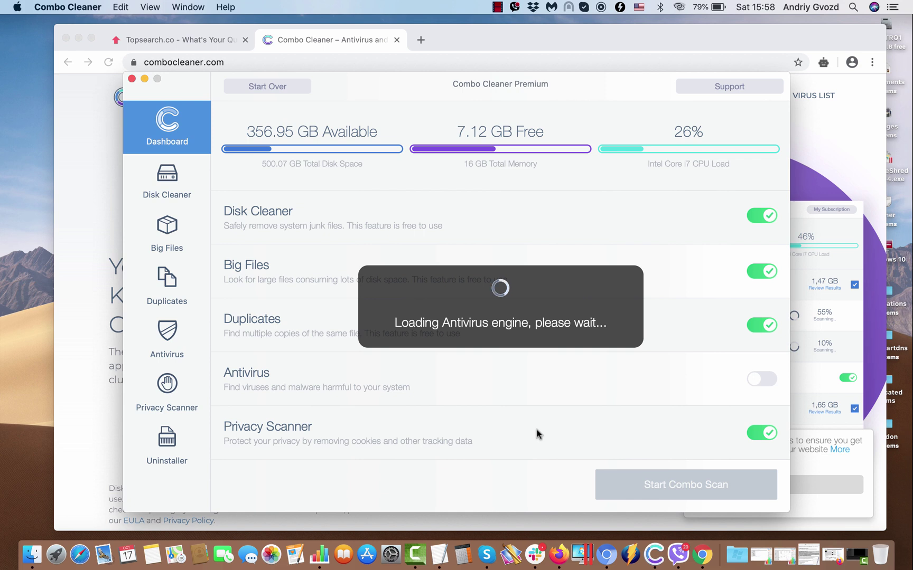
Start a Combo Scan of the Mac, which finds 5 antivirus threats.
click(662, 486)
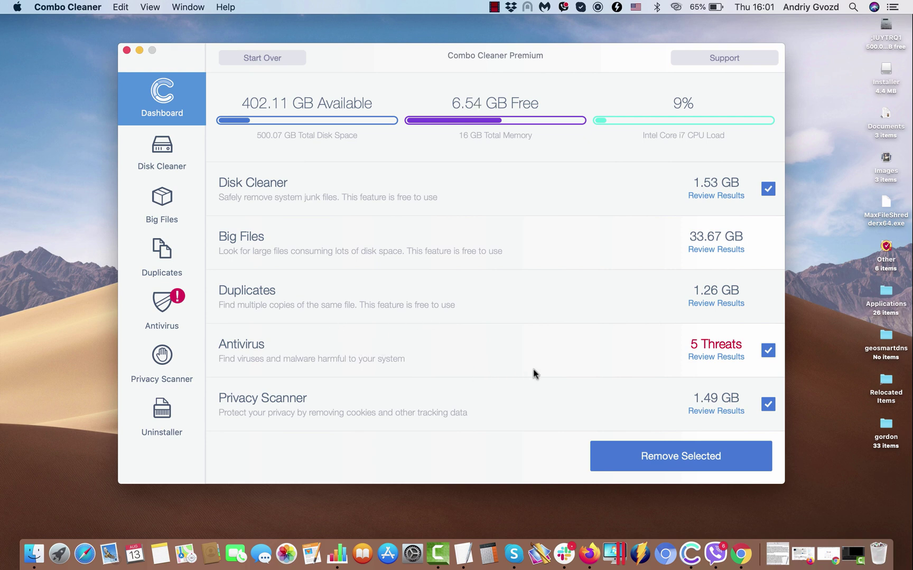
Review the five infected adware files under Antivirus and uncheck the first one.
click(713, 359)
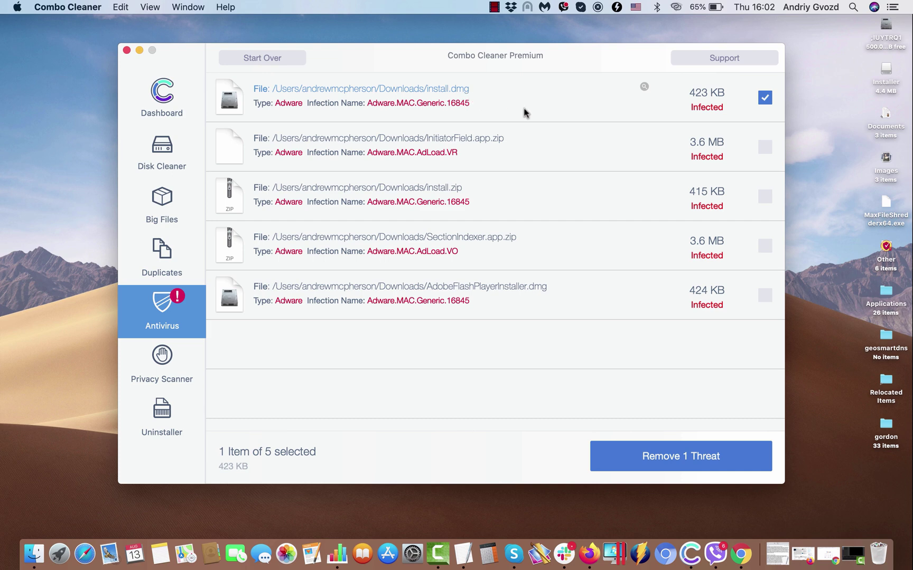
click(586, 116)
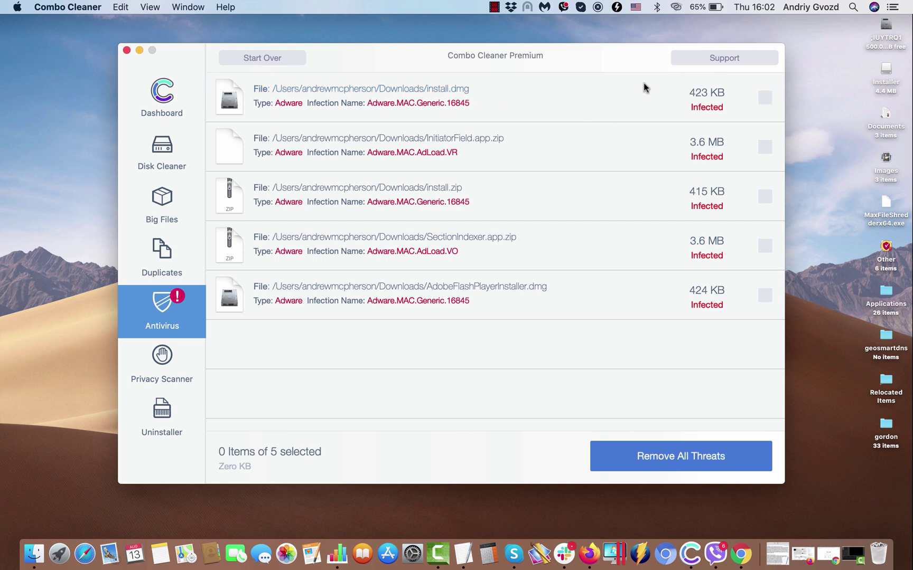
key(super+Tab)
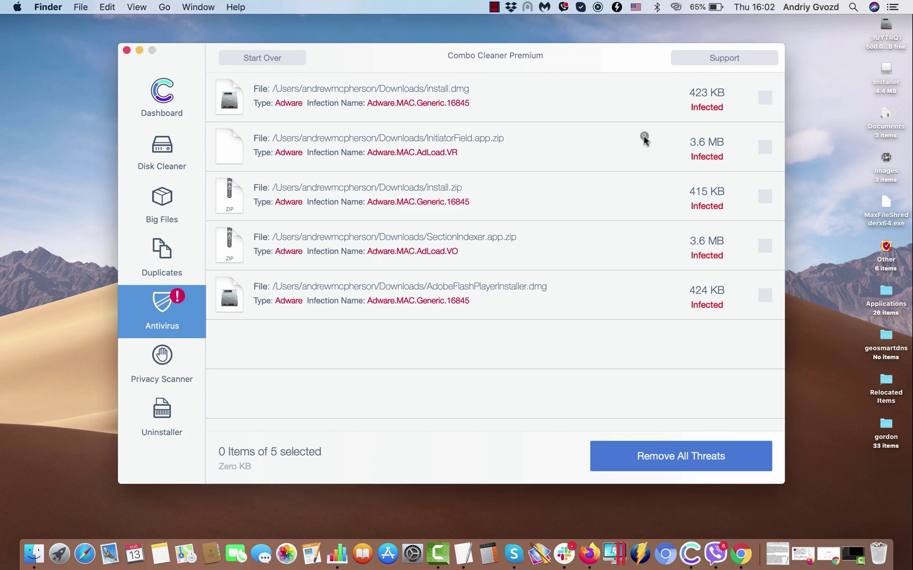
Reveal install.zip in Downloads, move it to the Trash, and close the window.
click(645, 186)
key(super+Tab)
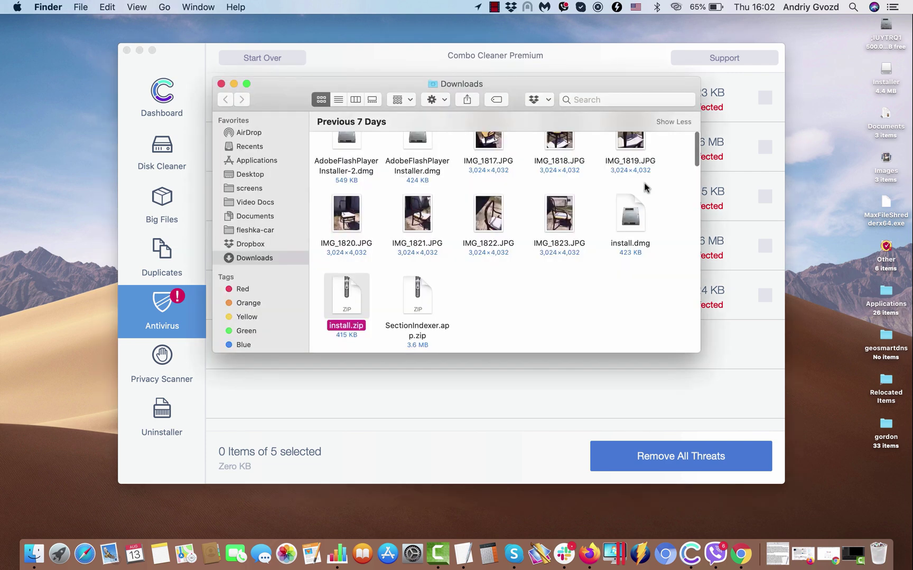
right_click(352, 310)
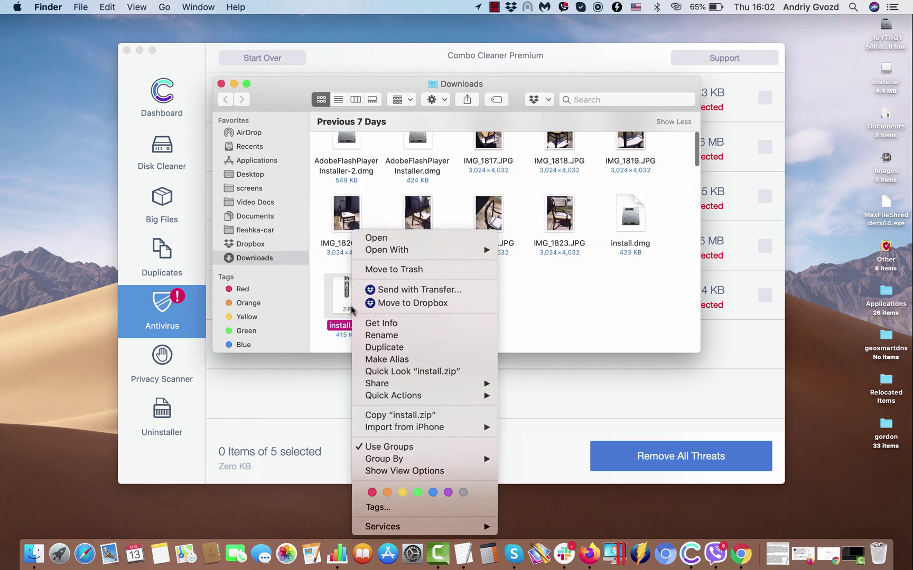
click(375, 272)
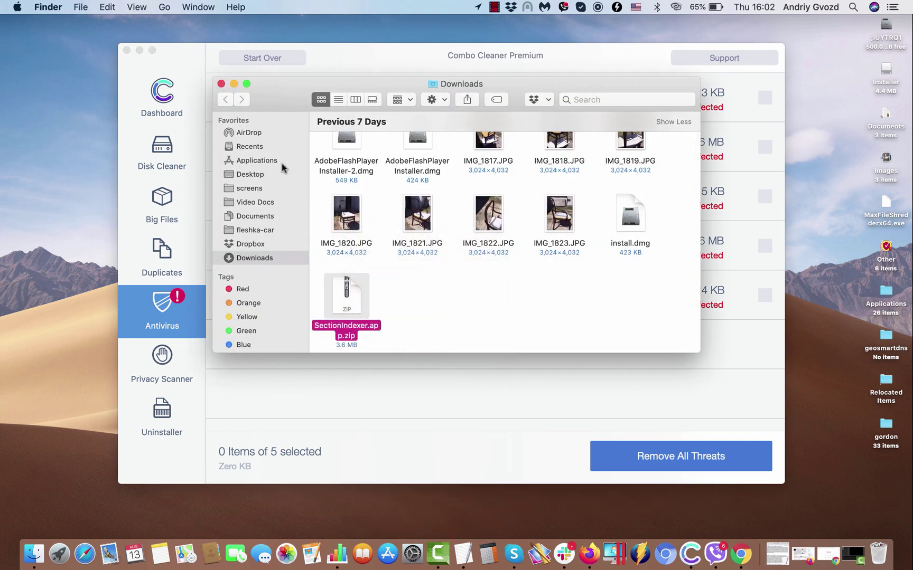
click(220, 84)
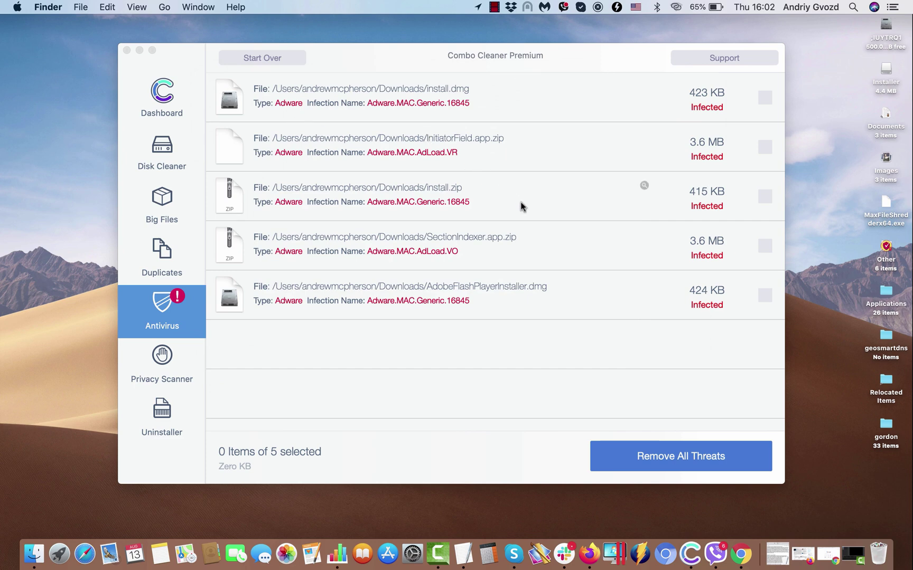
click(523, 67)
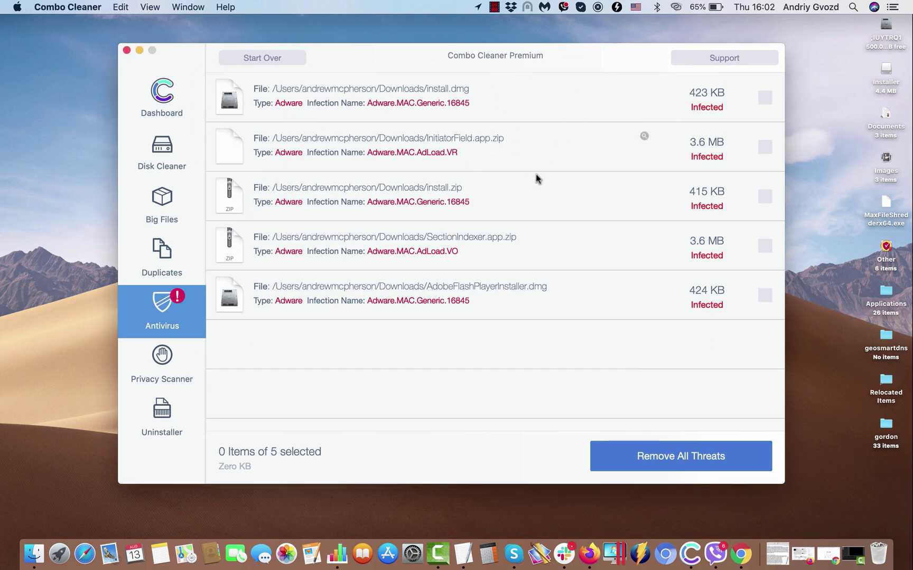